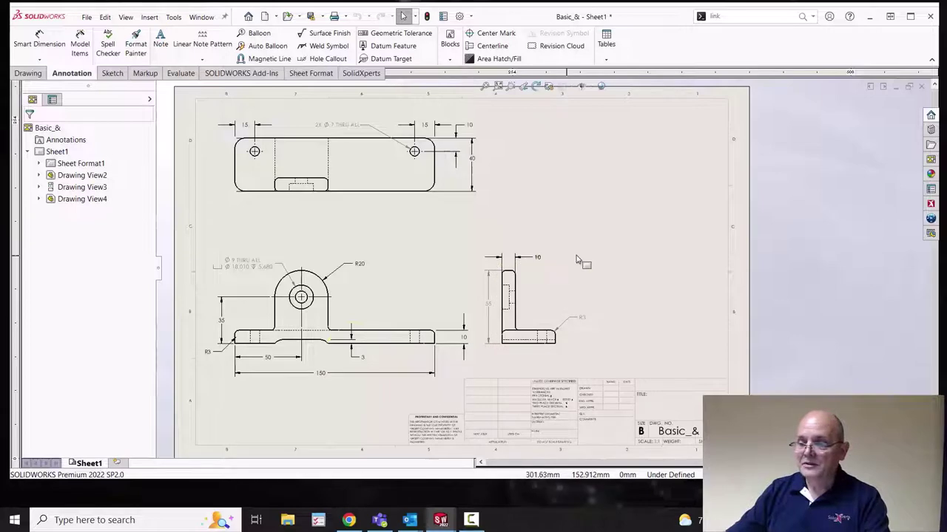
Show the part's View Palette and try dragging the Isometric view onto the sheet, then cancel
click(931, 159)
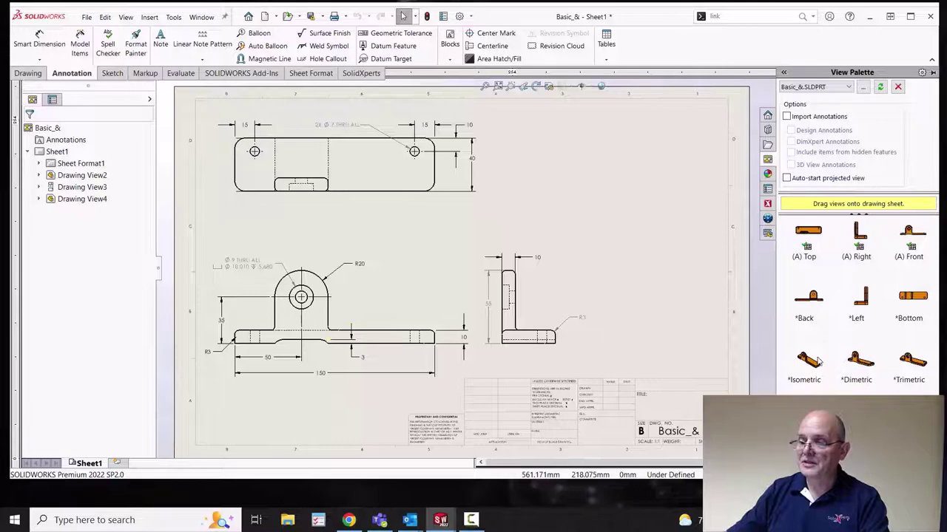
drag(817, 360, 599, 174)
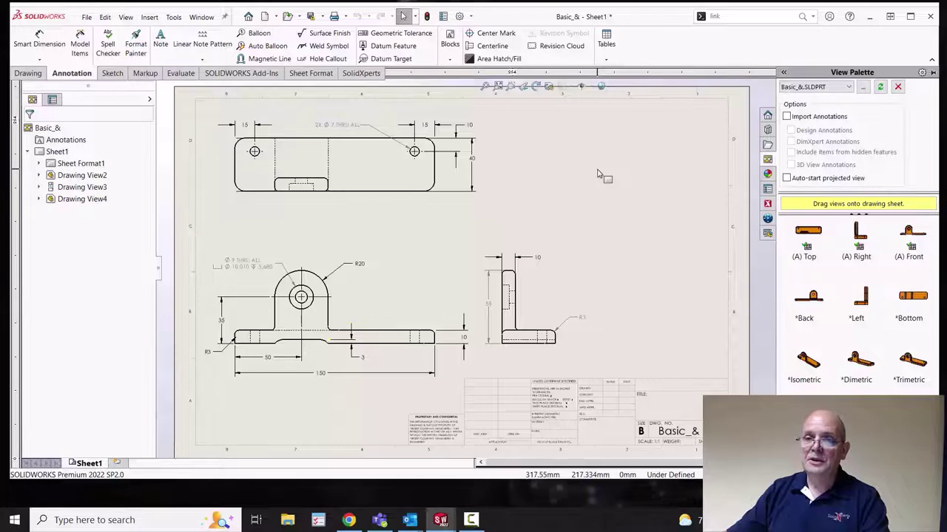
drag(599, 174, 211, 20)
Switch to the Basic_&.SLDPRT part window and orbit it so the lug faces forward
click(210, 19)
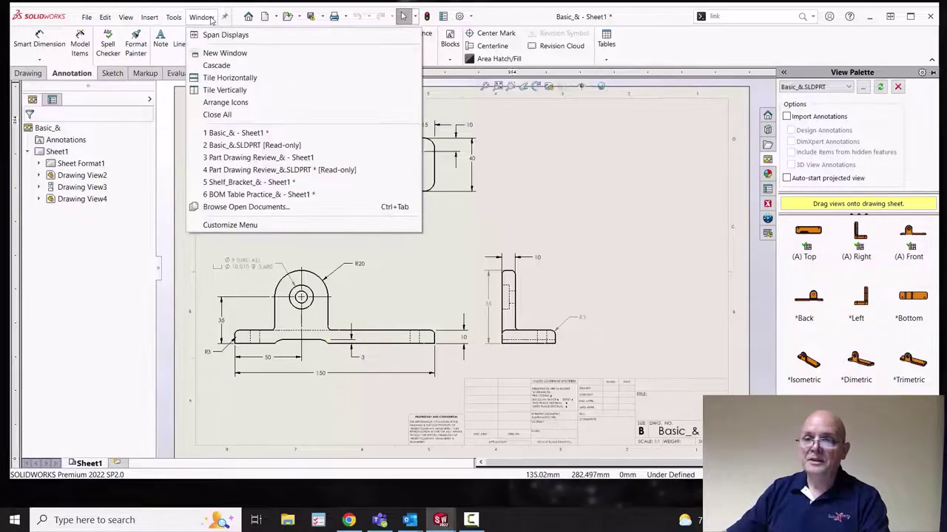
click(256, 146)
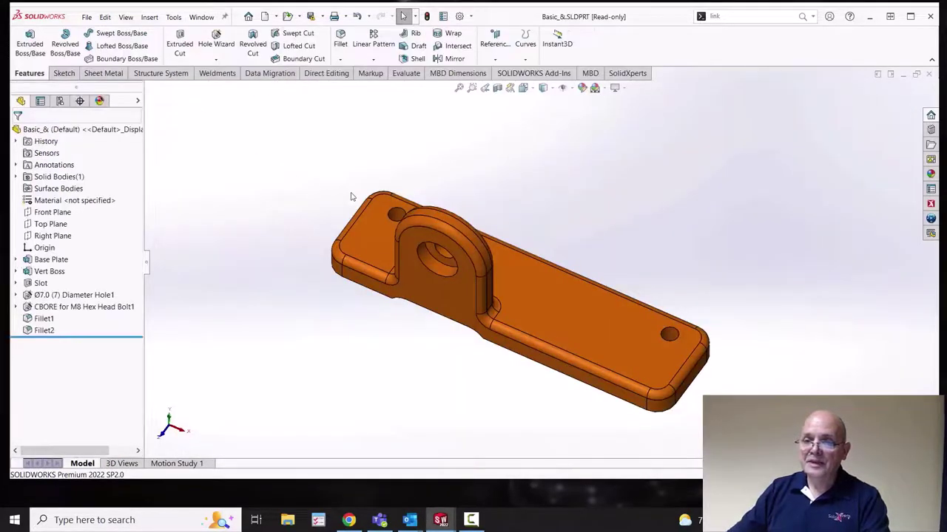
middle_drag(509, 153, 409, 123)
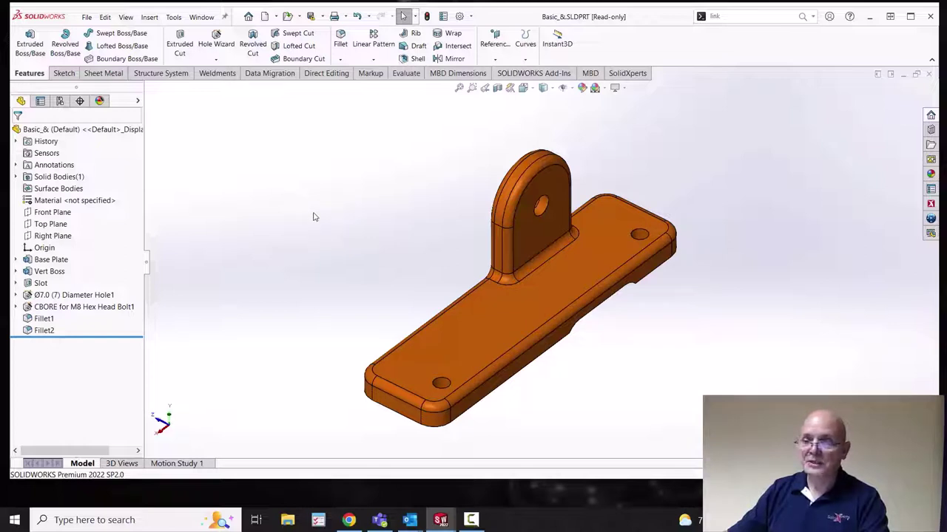
Save the current orientation as a new named view called 'Blend'
key(space)
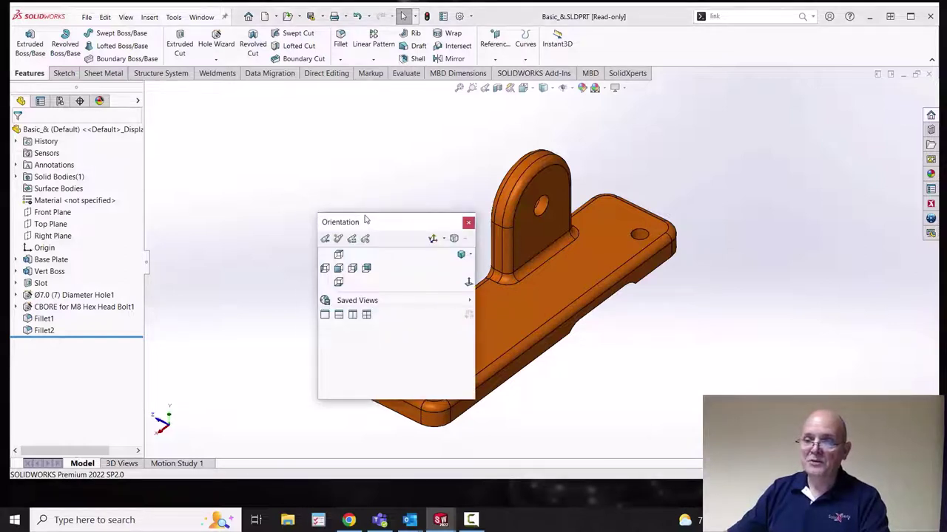
drag(369, 221, 271, 119)
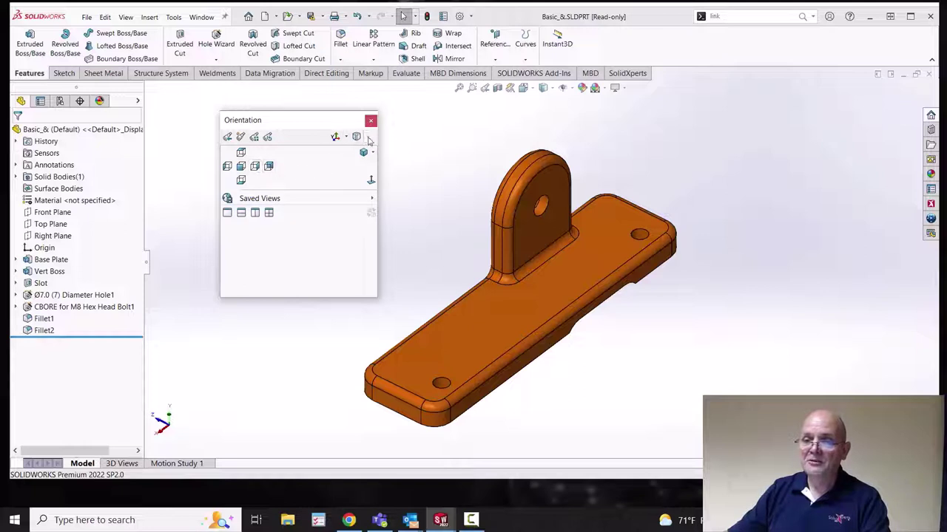
mouse_move(292, 198)
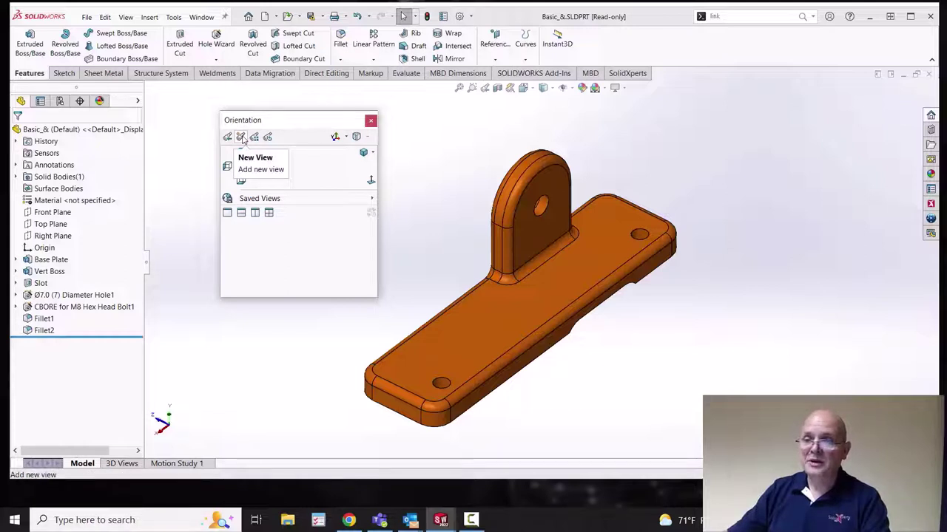
click(241, 137)
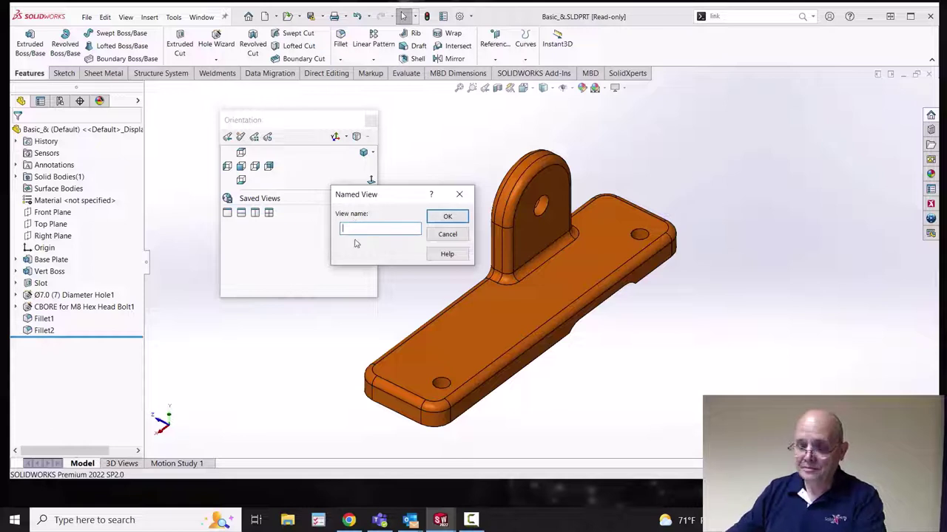
text(Blend)
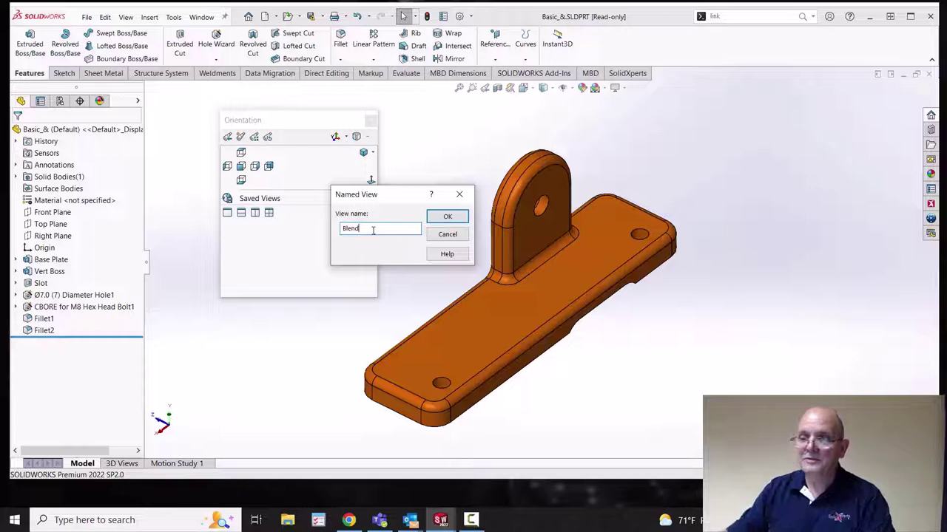
click(447, 218)
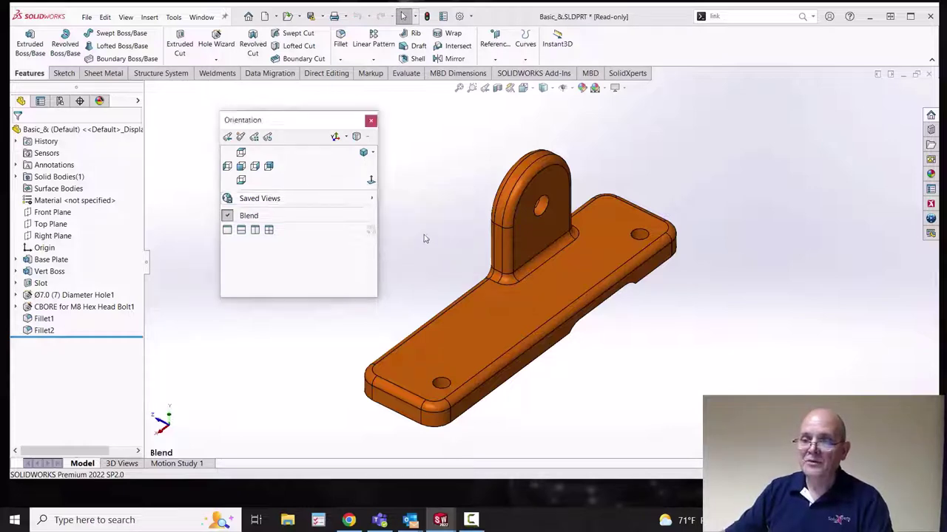
Check the Blend view by orbiting away and restoring it from the orientation list
click(340, 215)
middle_drag(532, 226, 560, 175)
key(space)
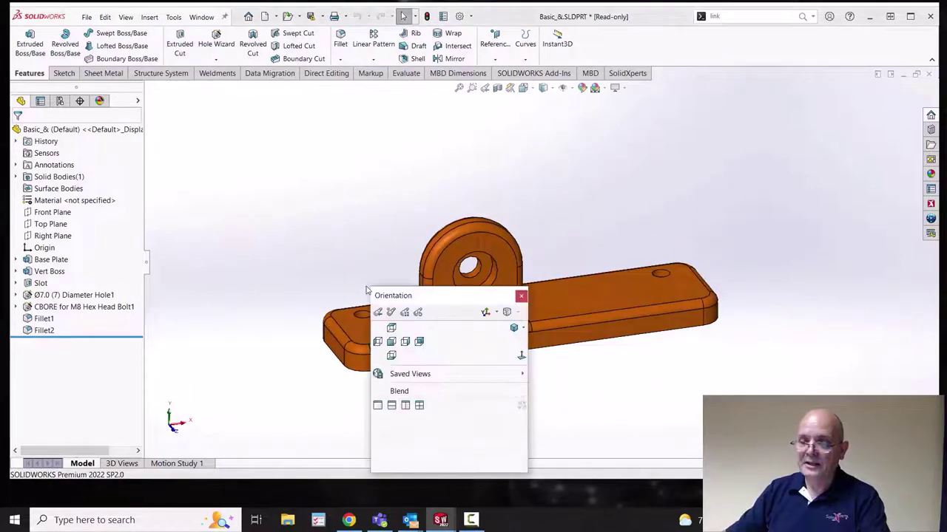
click(419, 396)
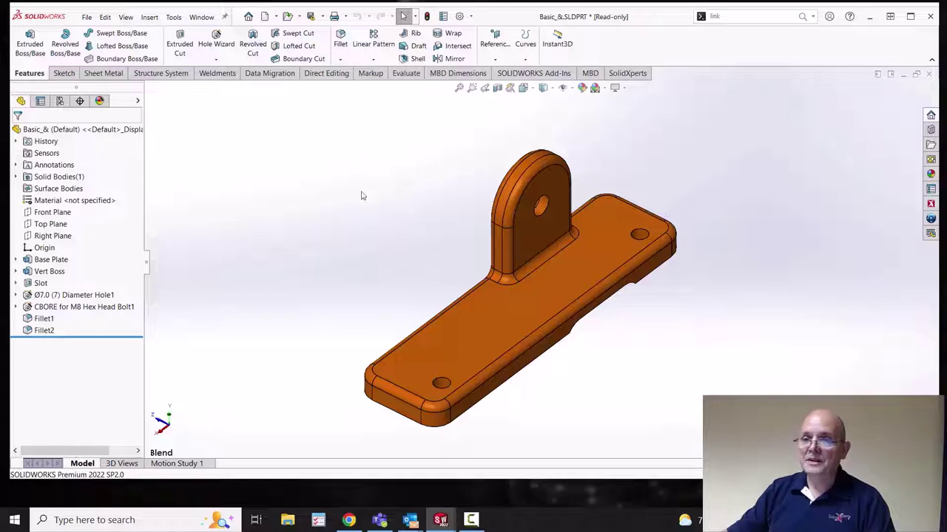
Orbit the part and apply a section view cutting through the lug
middle_drag(391, 185, 502, 152)
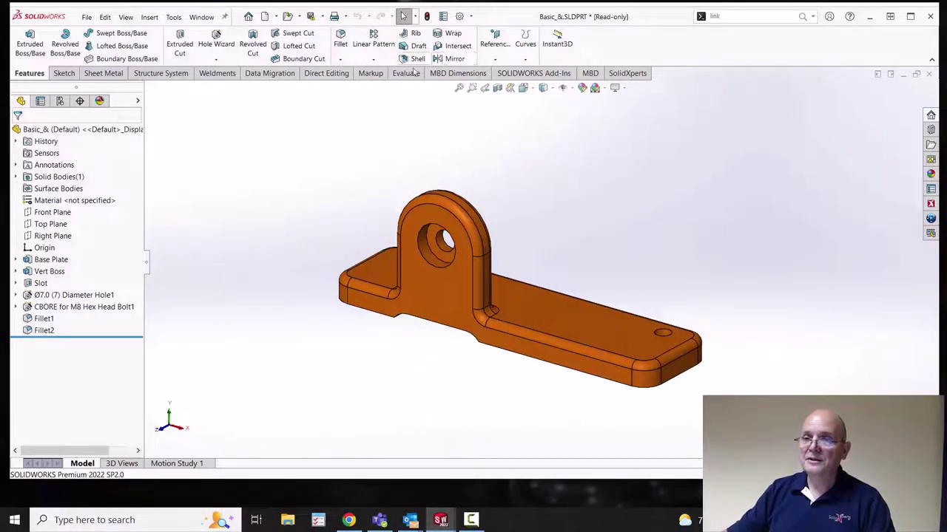
click(497, 89)
middle_drag(533, 249, 526, 307)
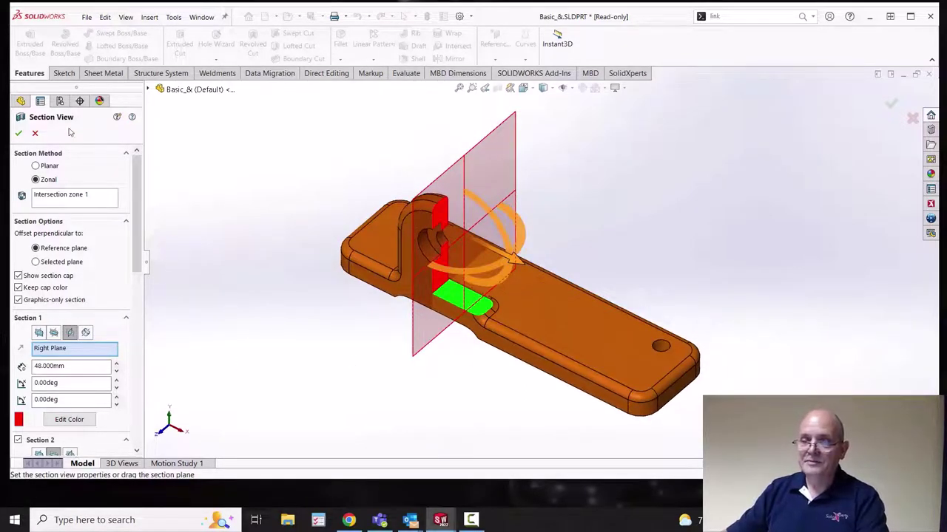
click(18, 133)
Save the sectioned orientation as a named view called 'custom section'
key(space)
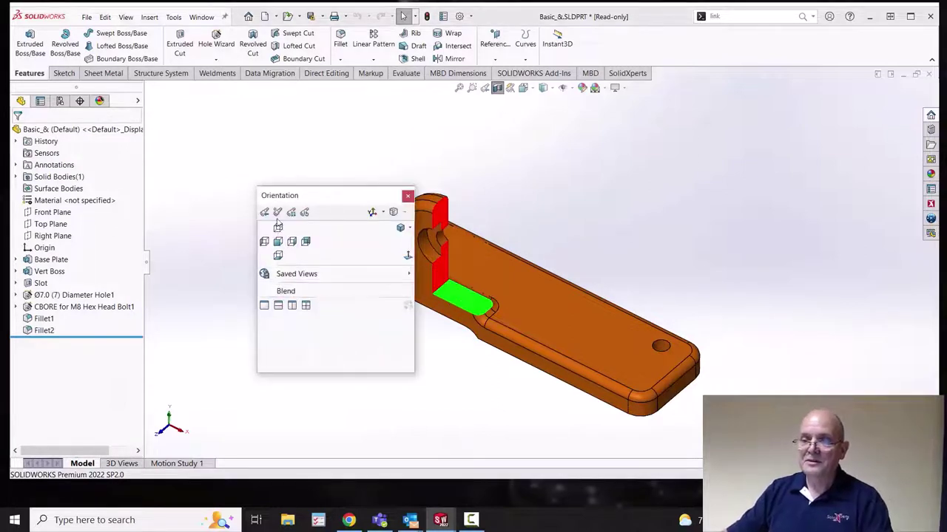
click(278, 213)
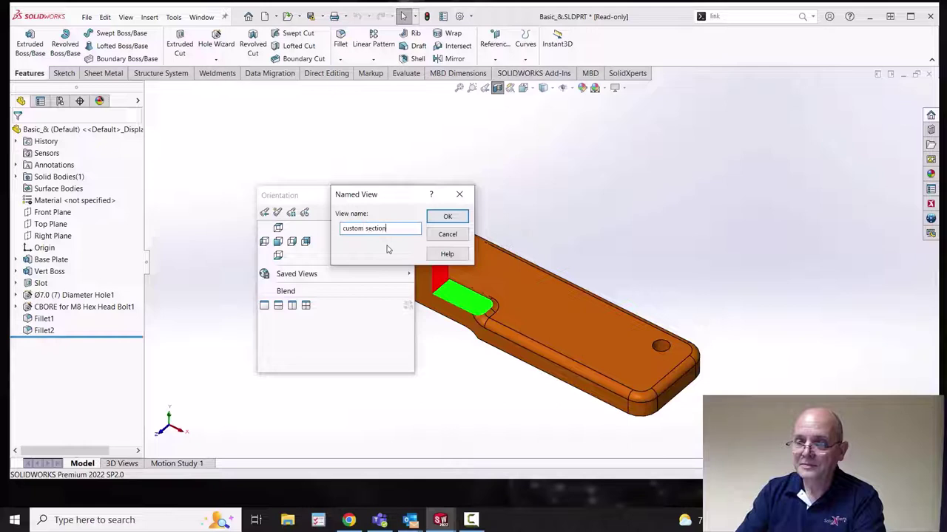
click(448, 216)
click(355, 166)
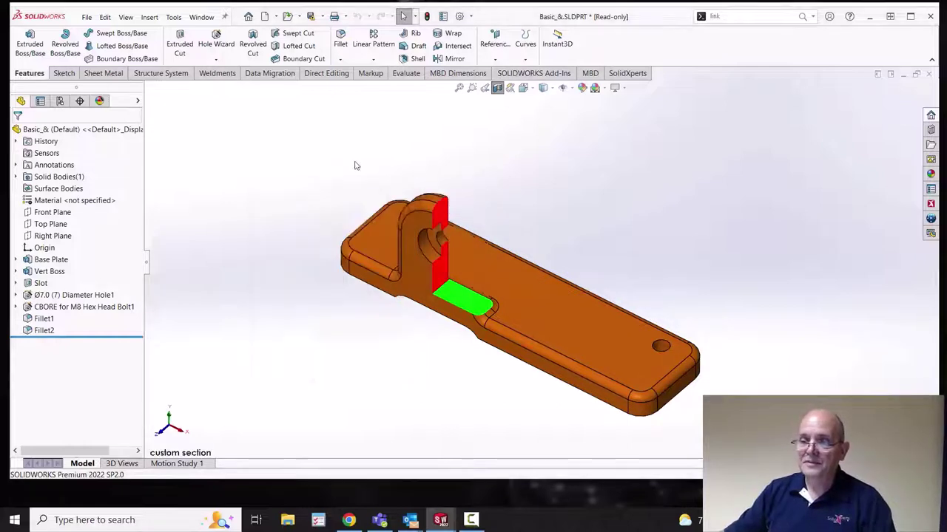
Test the custom section view, then turn off the section cut to show the whole part
click(497, 87)
key(space)
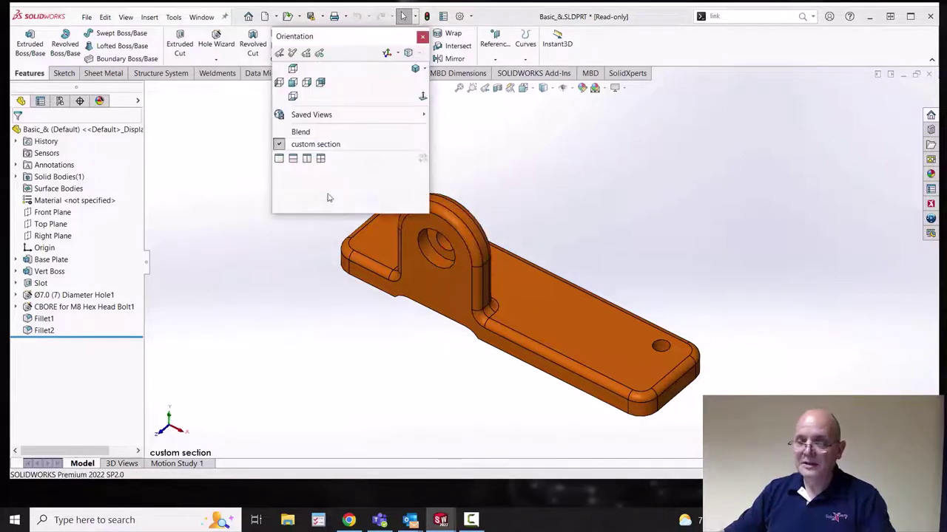
click(320, 145)
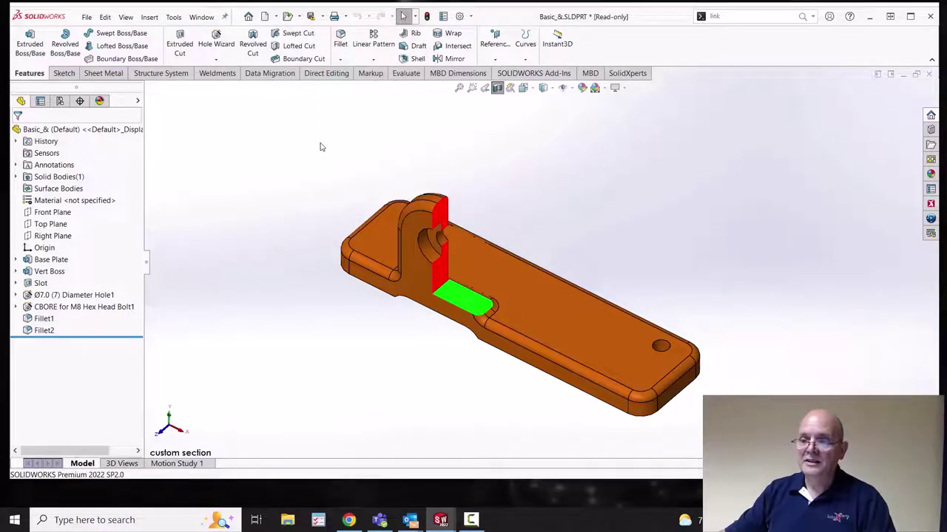
click(497, 88)
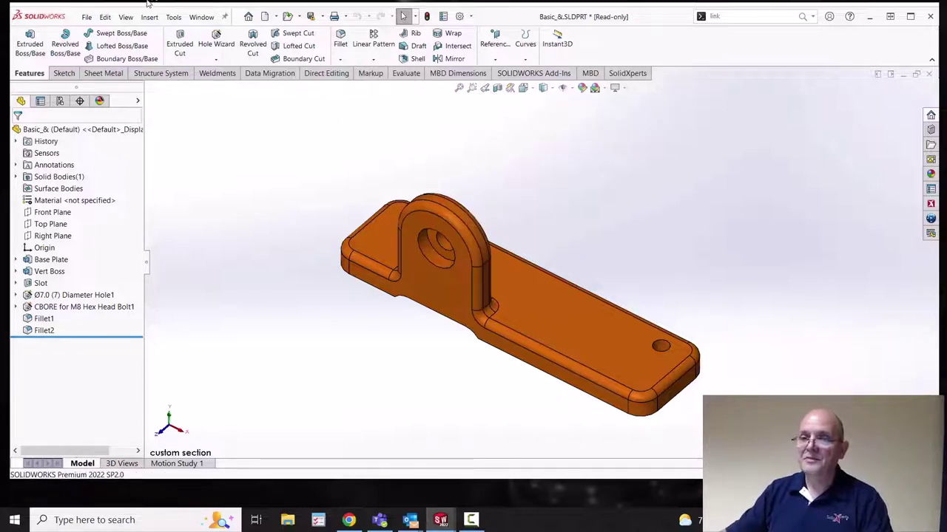
click(201, 16)
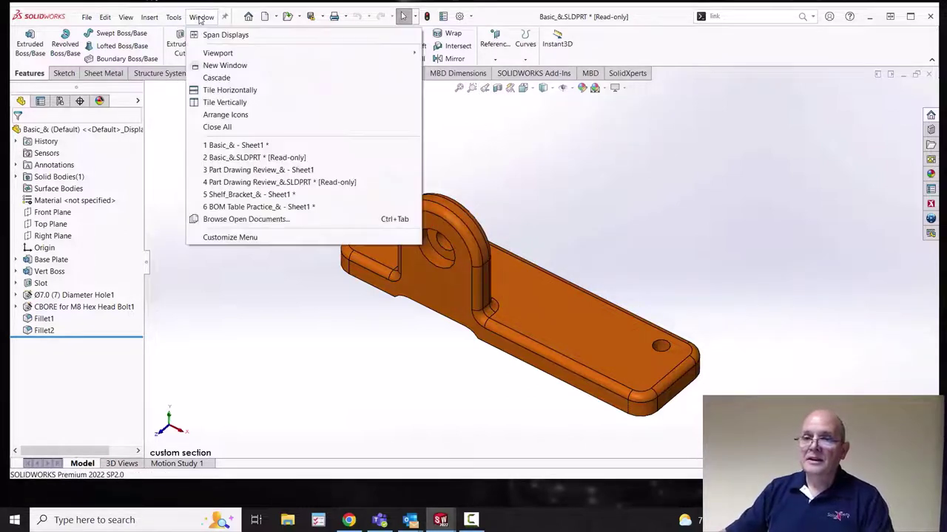
Return to the Basic_& - Sheet1 drawing and refresh the View Palette so Blend appears
click(247, 146)
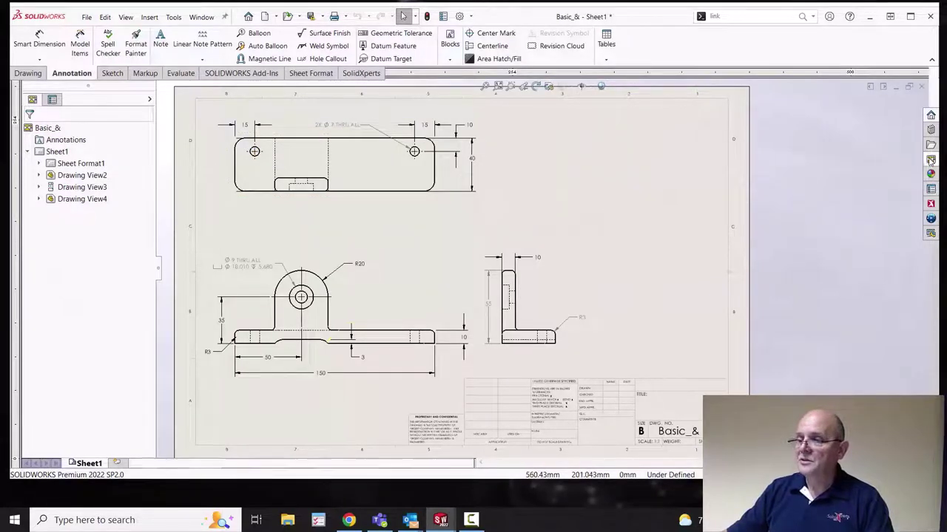
click(930, 161)
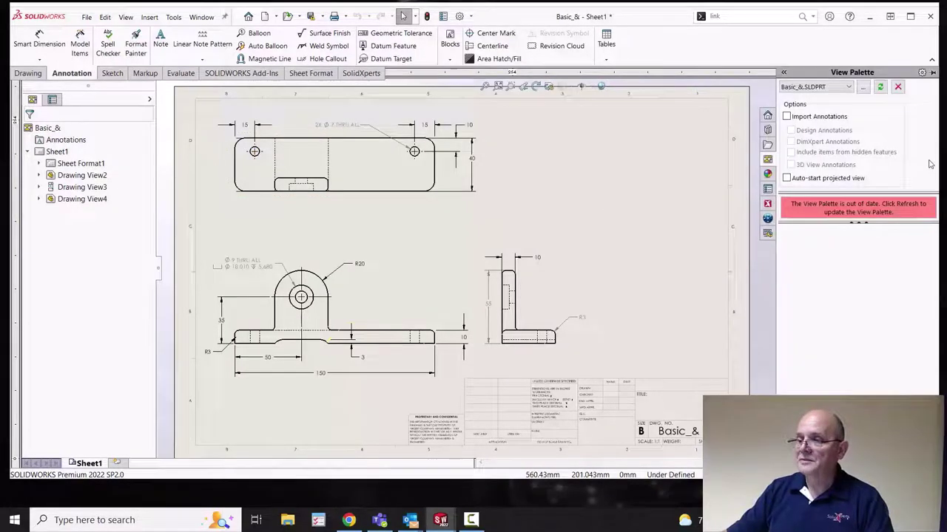
click(881, 88)
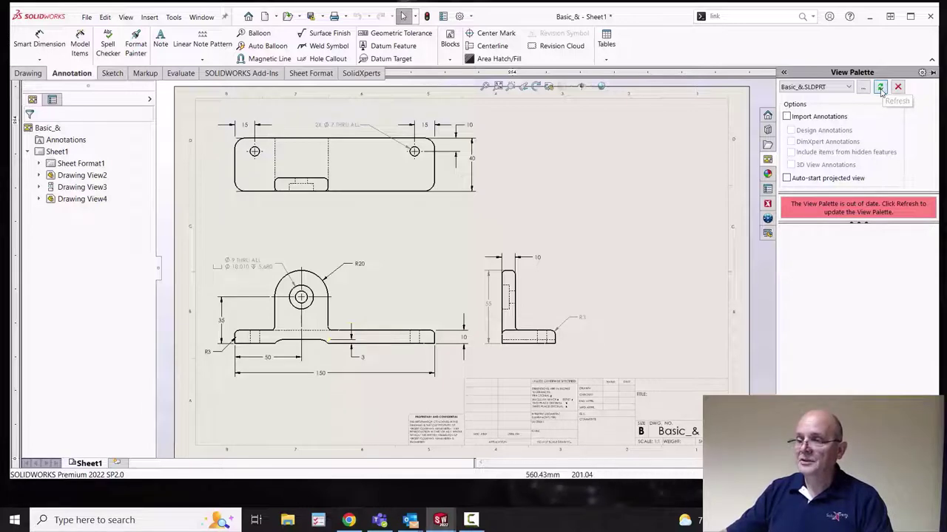
click(880, 88)
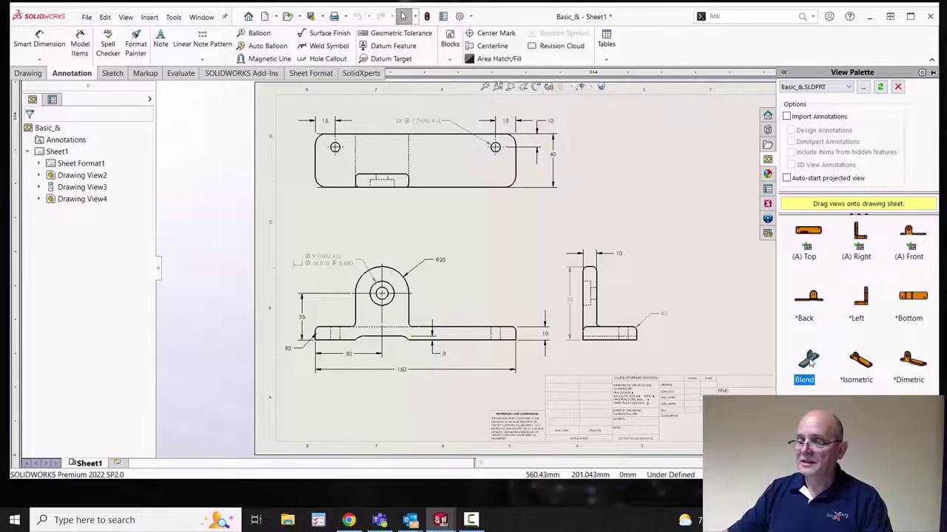
Place the Blend view at the sheet's upper right and display it Shaded With Edges
mouse_move(810, 361)
mouse_down()
mouse_move(721, 185)
mouse_move(701, 168)
mouse_move(713, 161)
mouse_up()
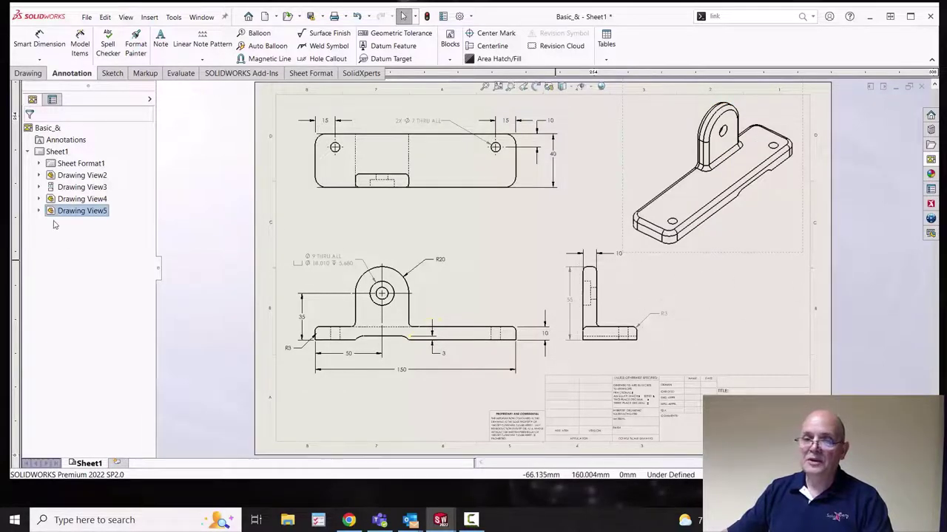
click(52, 99)
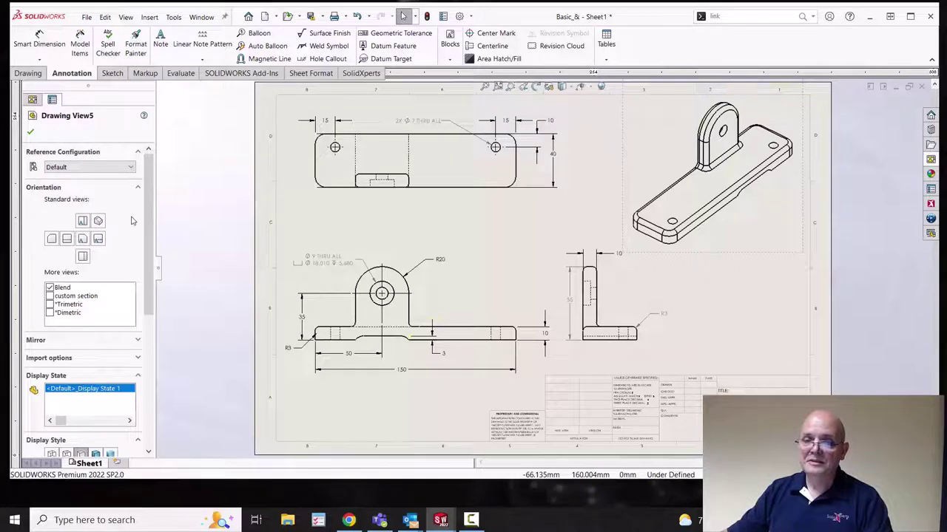
drag(148, 225, 149, 289)
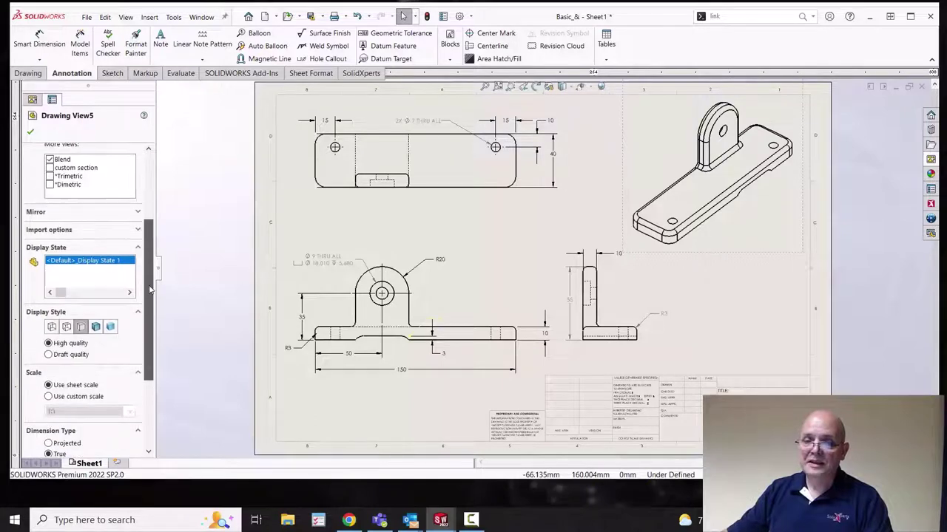
click(96, 327)
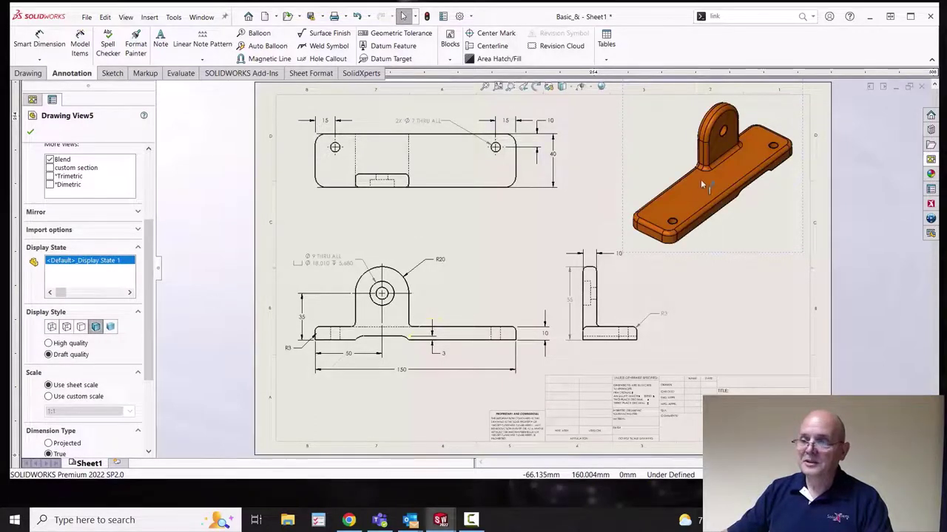
click(778, 311)
scroll(729, 207, down, 4)
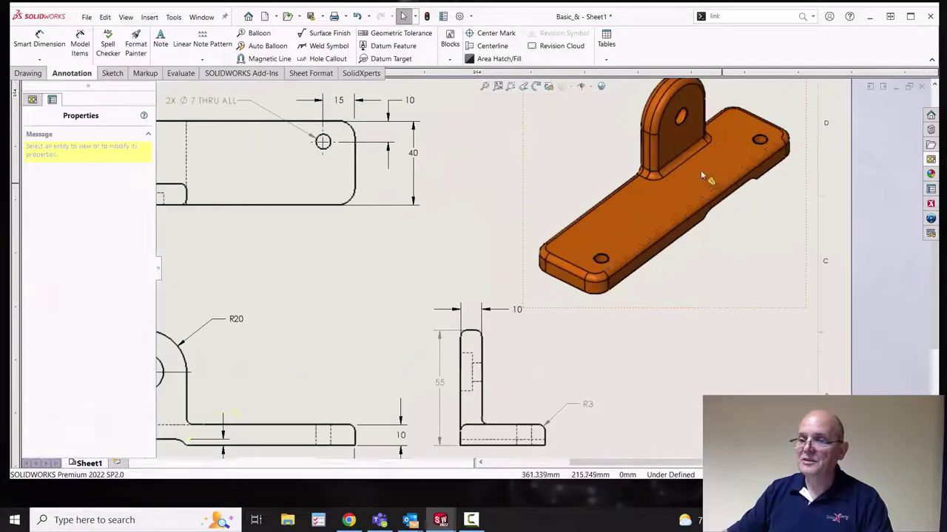
Add a leader note reading 'Blend all around' pointing at the blended edge below the view
click(161, 43)
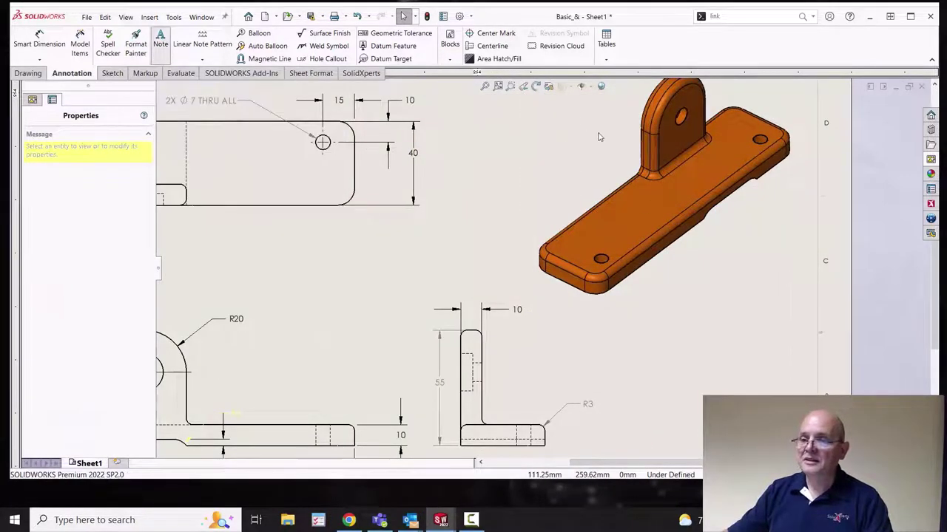
click(654, 176)
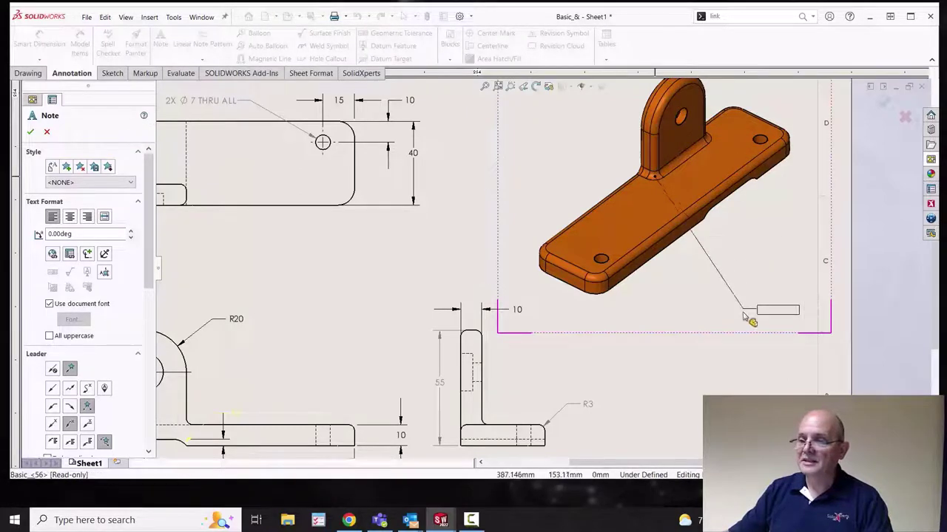
click(743, 310)
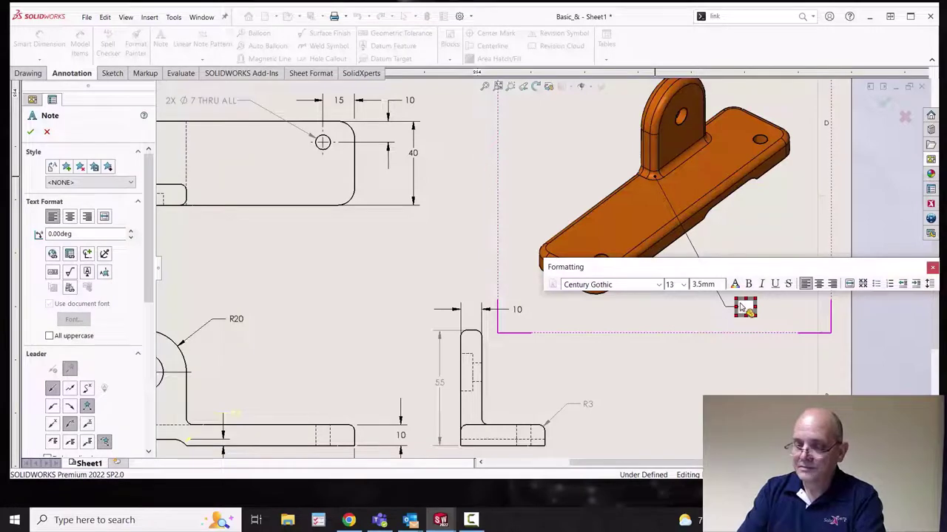
text(Bend)
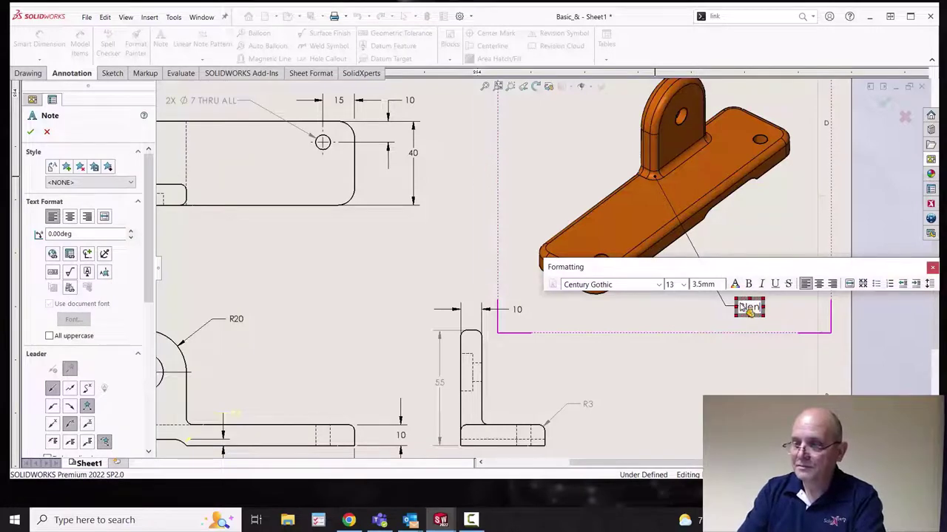
text( a)
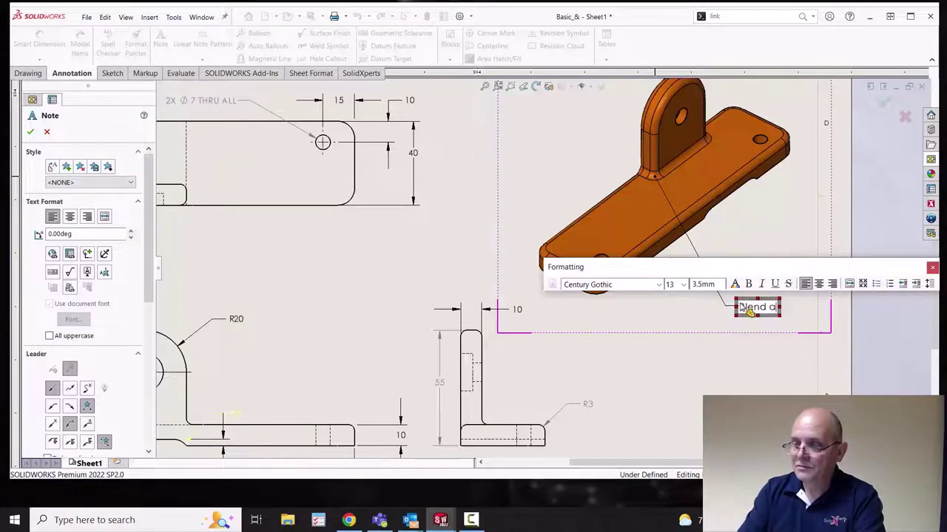
text(ll around)
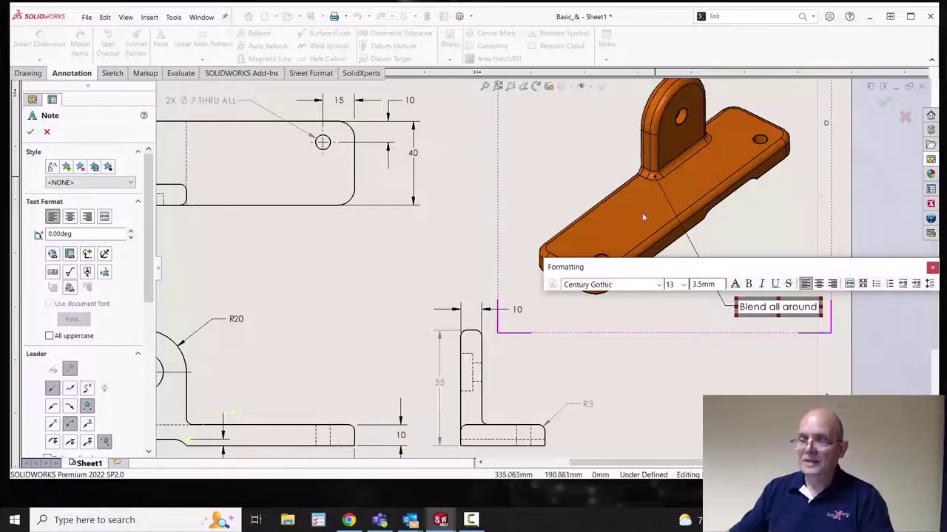
click(359, 321)
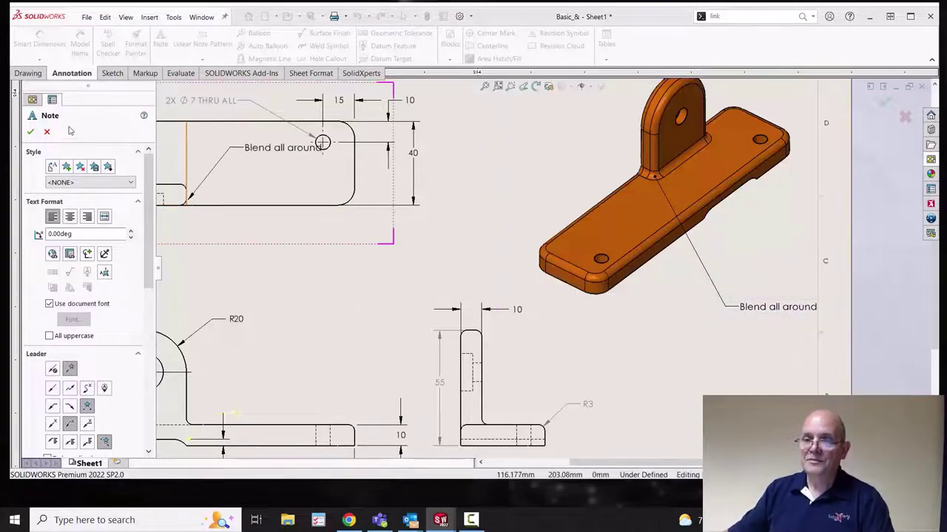